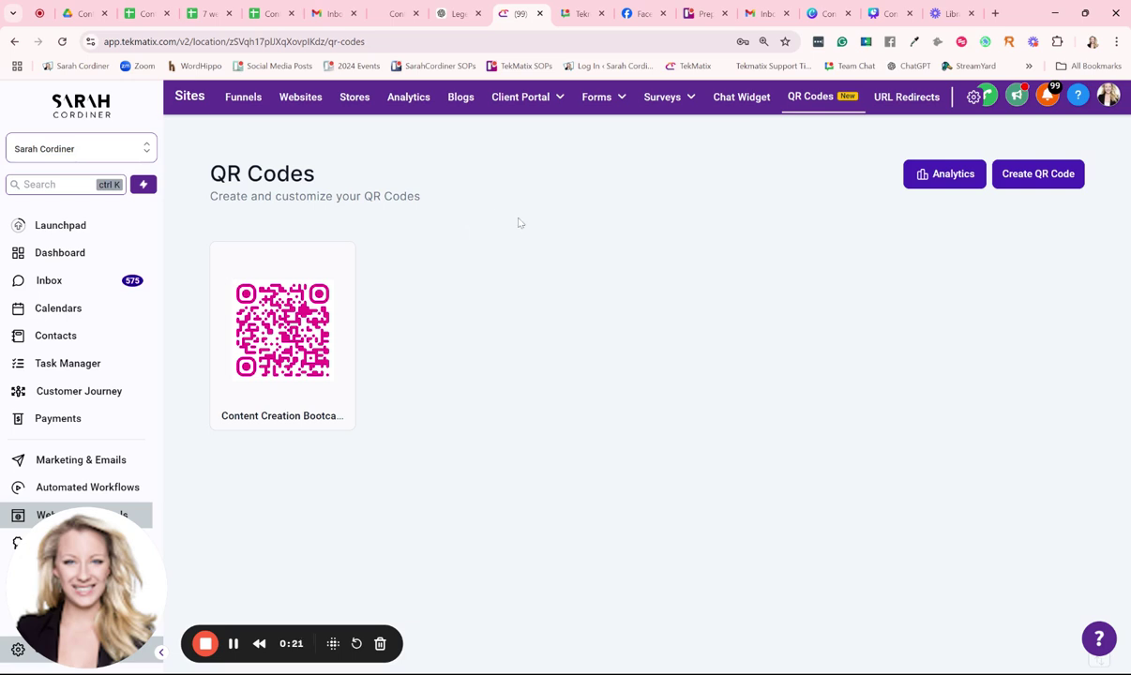
Step: Review the Content Creation Bootcamp tracker spreadsheet, then return to the TekMatix QR Codes list
left_click(141, 13)
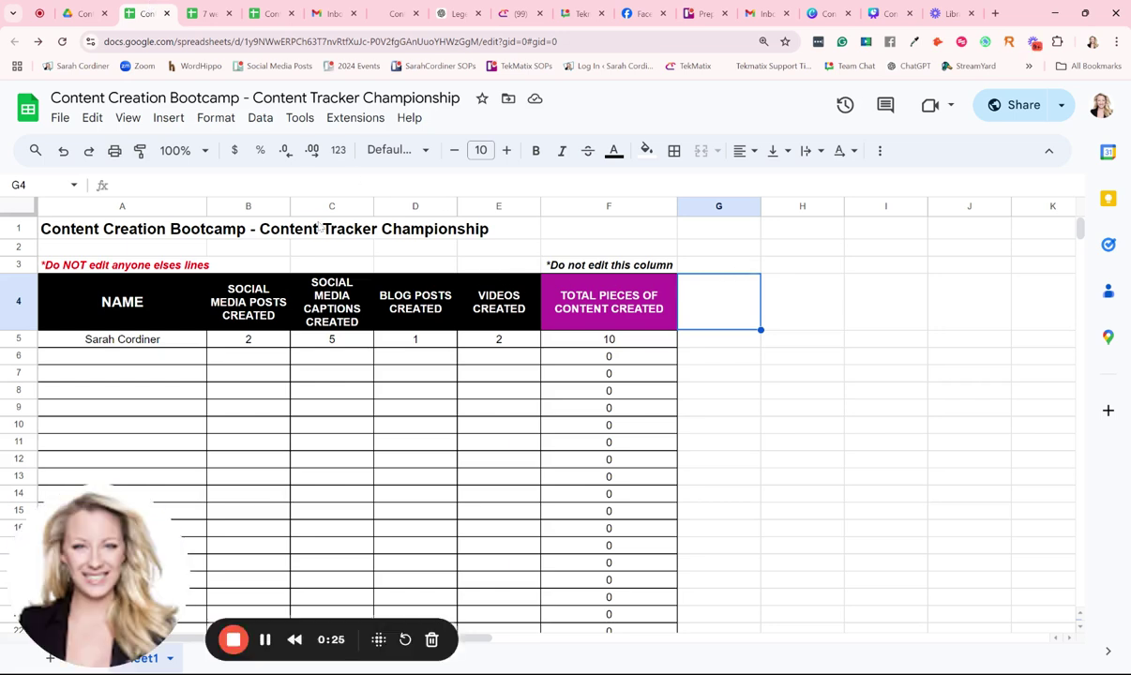
left_click(811, 288)
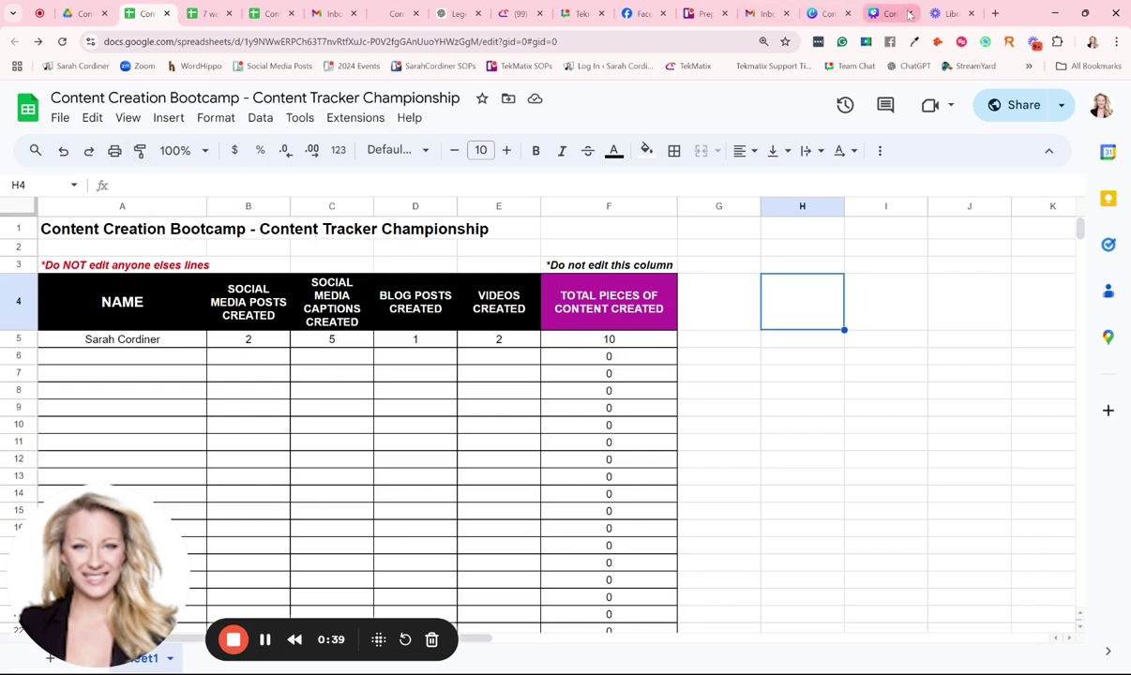
left_click(886, 13)
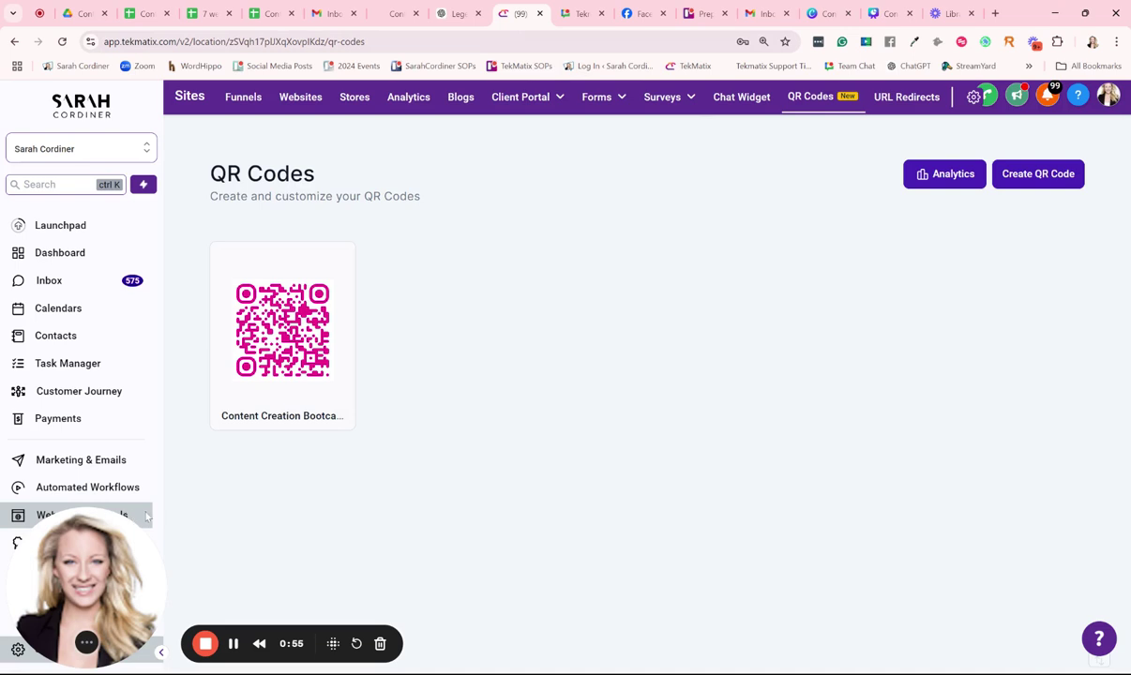
Step: Start a new QR code and replace its default name with 'CCB - Group Content Progress Tracker'
mouse_move(103, 546)
left_mouse_down()
mouse_move(181, 545)
mouse_move(103, 536)
left_mouse_up()
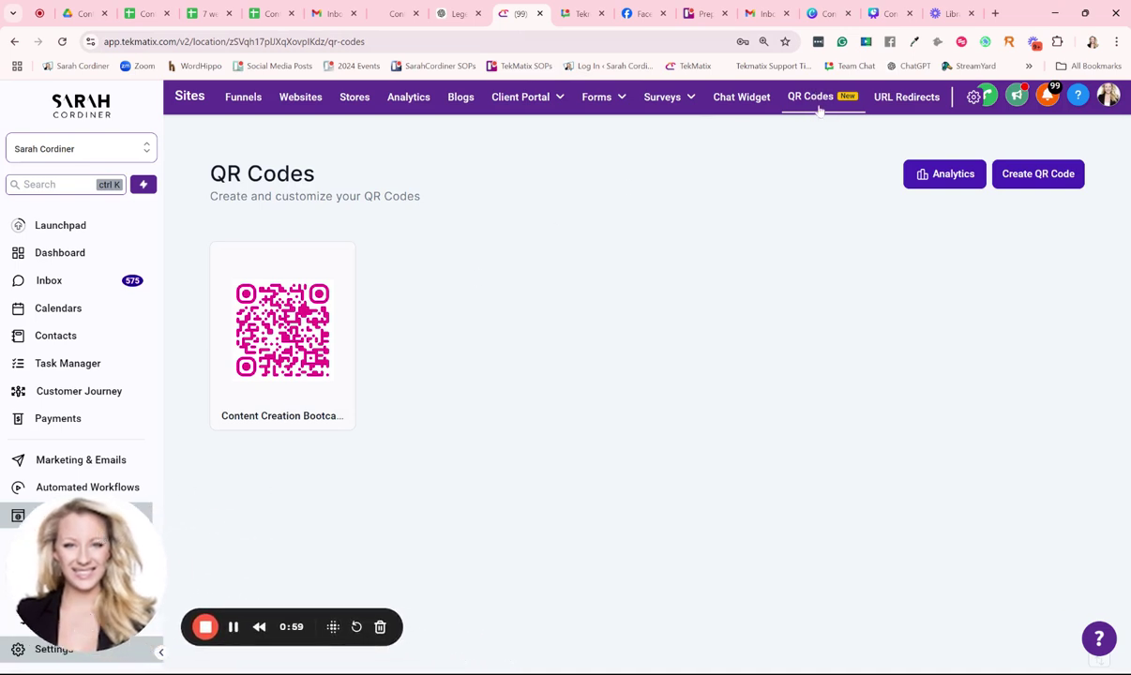
left_click(1015, 180)
scroll(418, 265, "down", 1)
scroll(413, 267, "up", 1)
left_click_drag(403, 296, 222, 287)
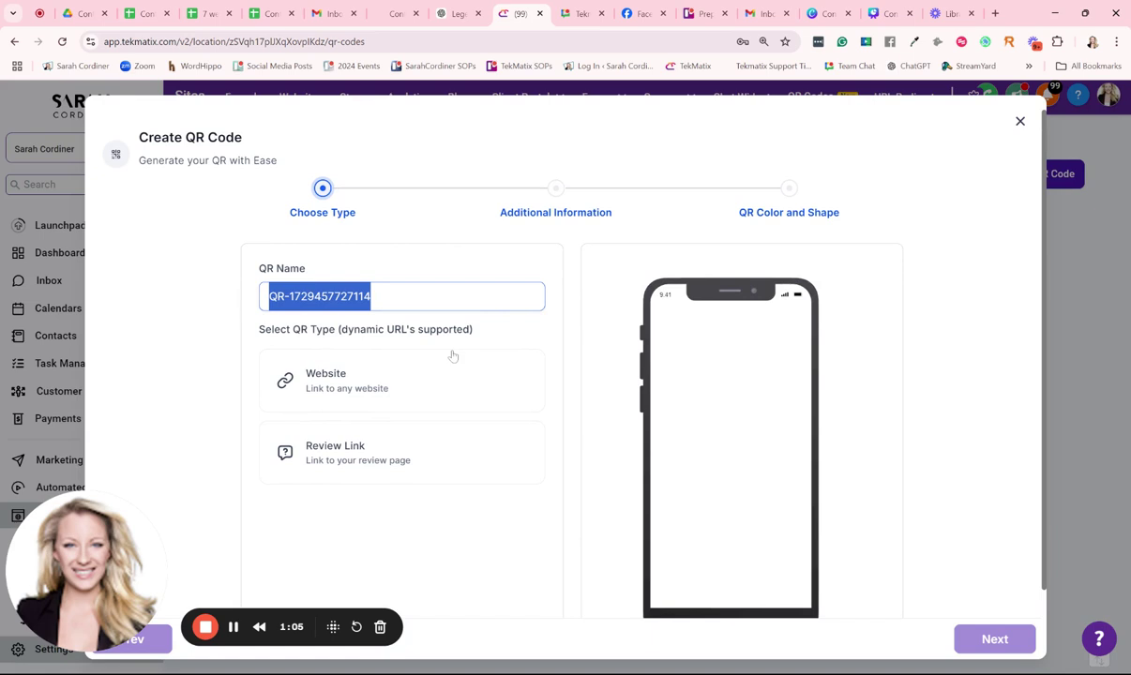
key("BackSpace")
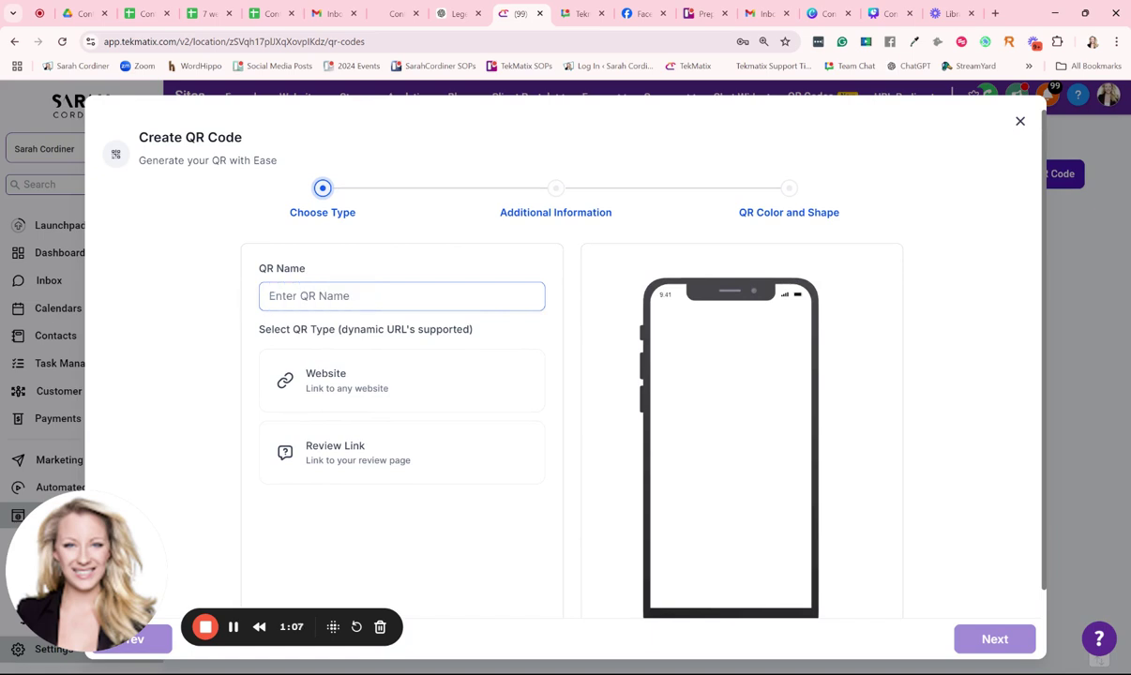
type("C")
key("BackSpace")
key("BackSpace")
key("BackSpace")
key("BackSpace")
key("BackSpace")
type("CB - C")
key("BackSpace")
type("Group Content Tracker")
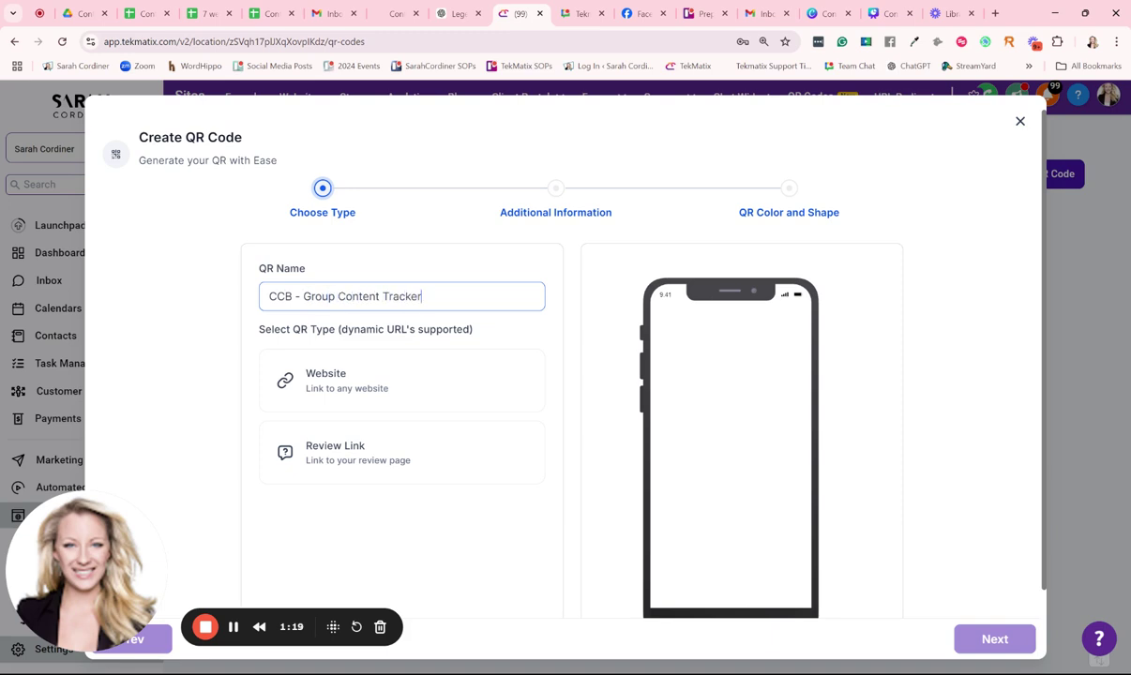
type("Progress")
Step: Choose Website as the QR code type and continue to the URL step
left_click(325, 385)
scroll(366, 379, "down", 1)
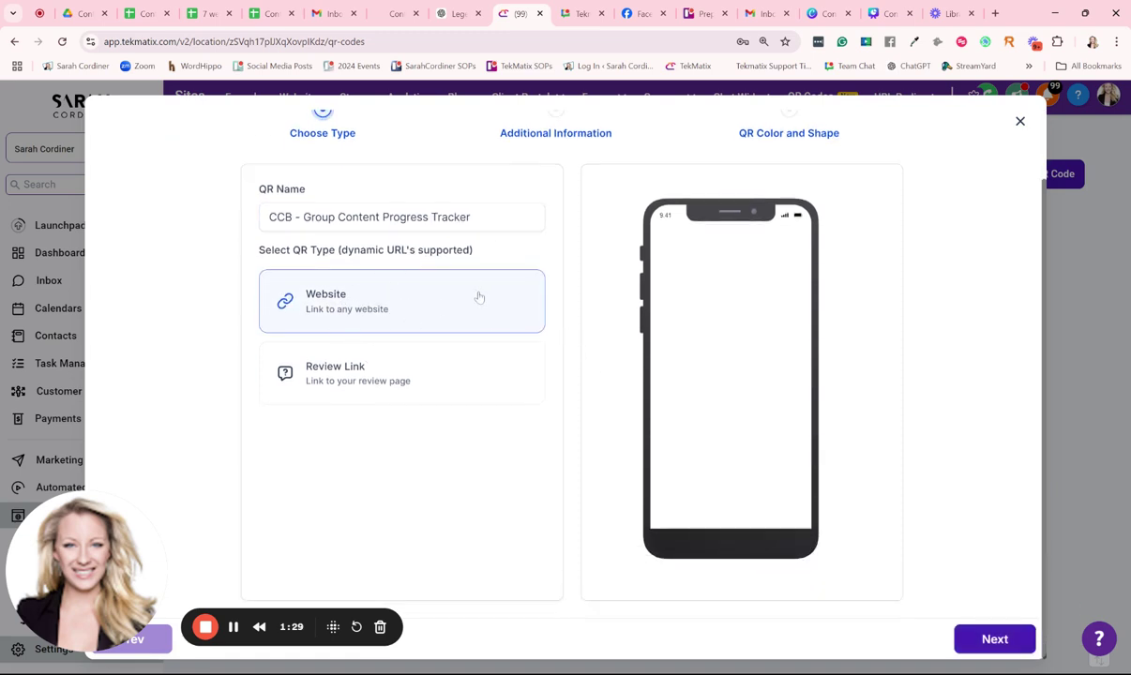
scroll(525, 318, "up", 1)
scroll(511, 337, "down", 1)
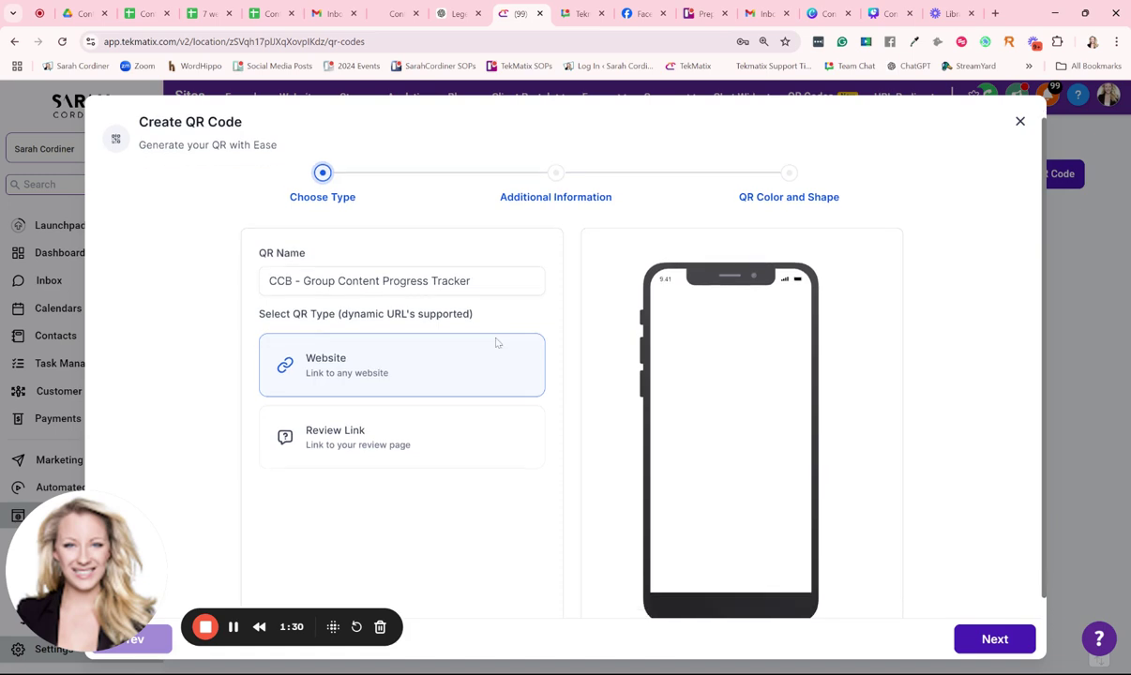
left_click(980, 639)
Step: Replace the example URL with the copied Google Sheets tracker link
left_click_drag(441, 260, 254, 263)
key("BackSpace")
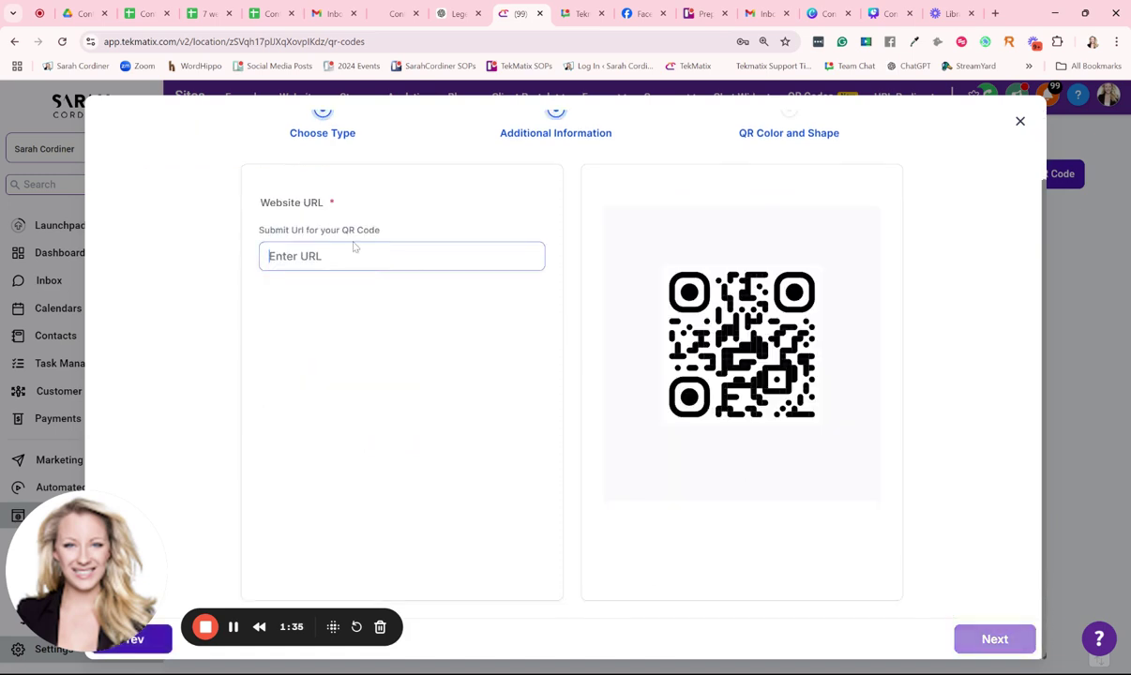
left_click(146, 13)
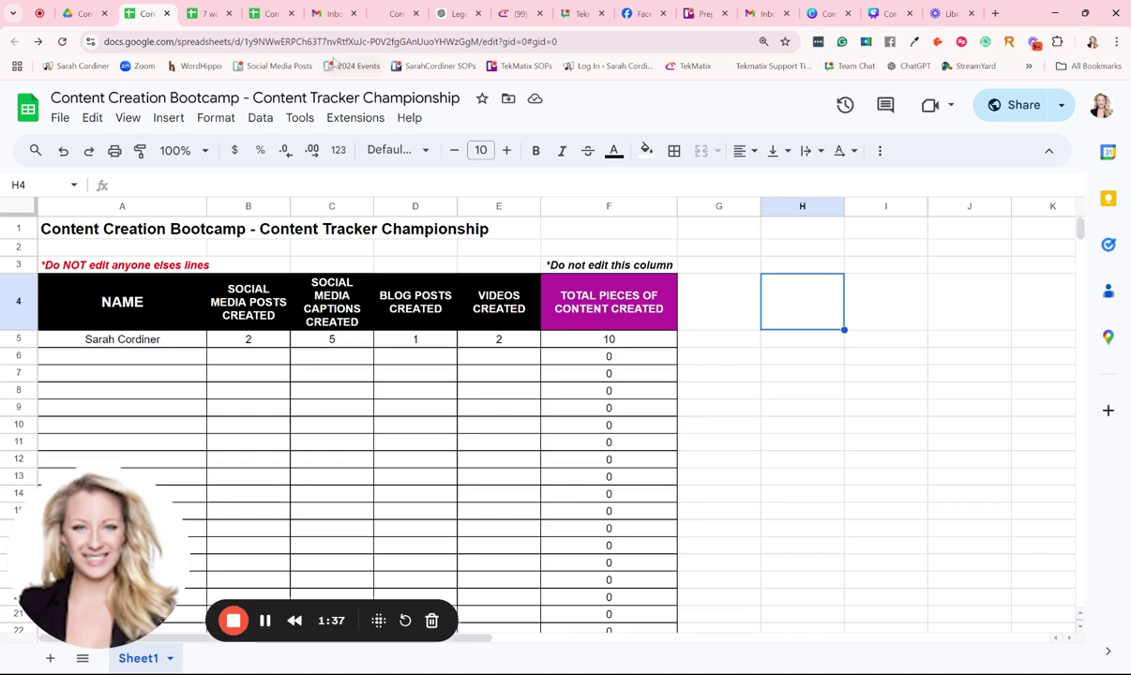
left_click_drag(509, 42, 47, 32)
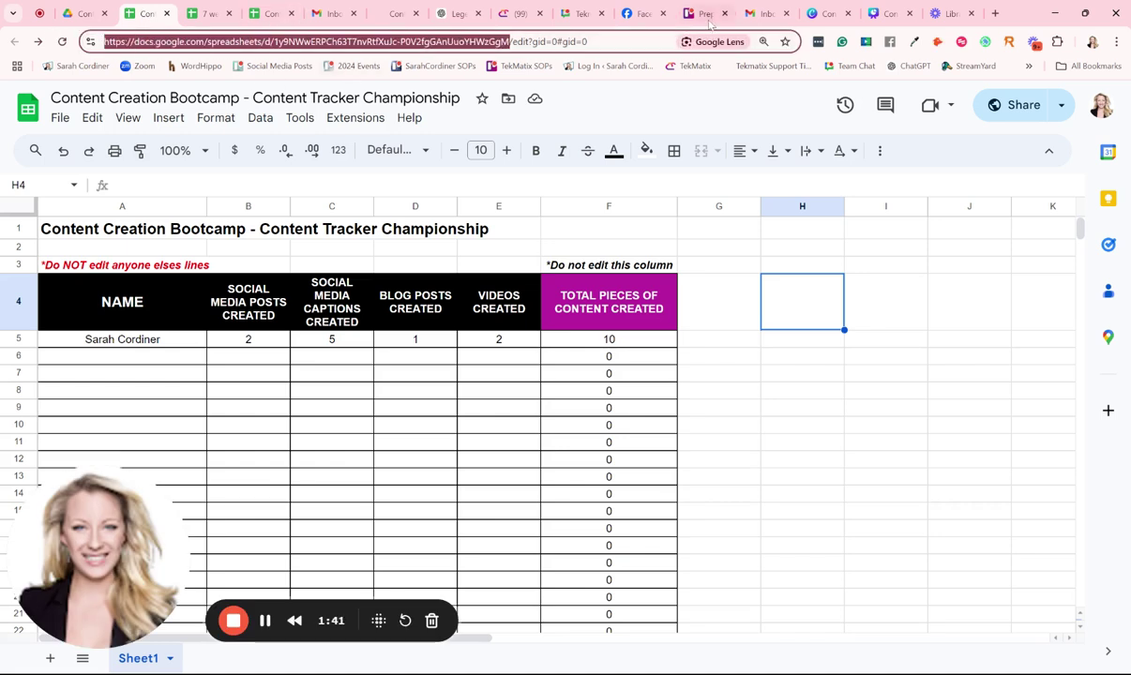
left_click(520, 15)
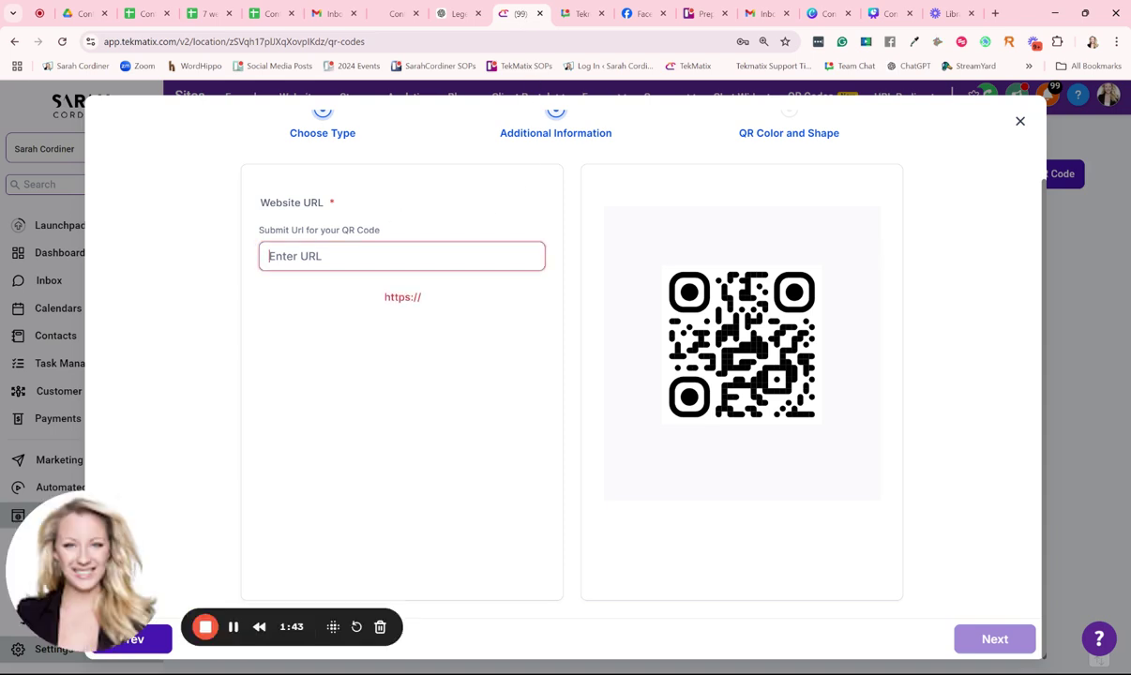
key("ctrl+v")
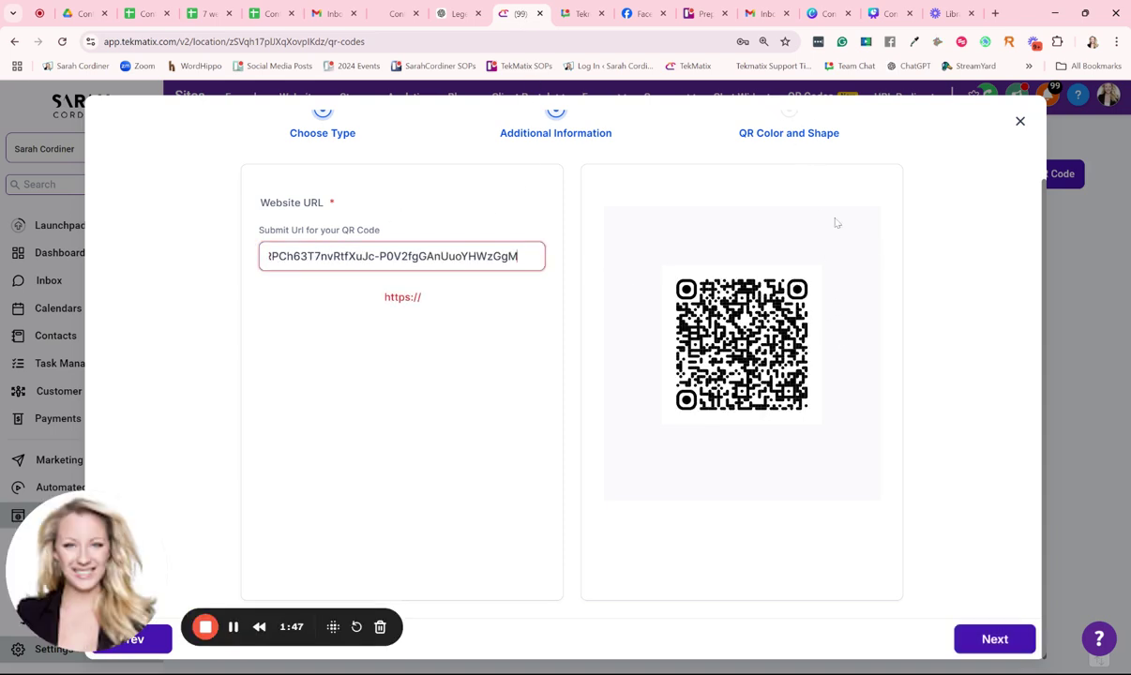
Step: In the colour and shape settings, switch the QR code to the fifth Dots pattern
left_click(991, 638)
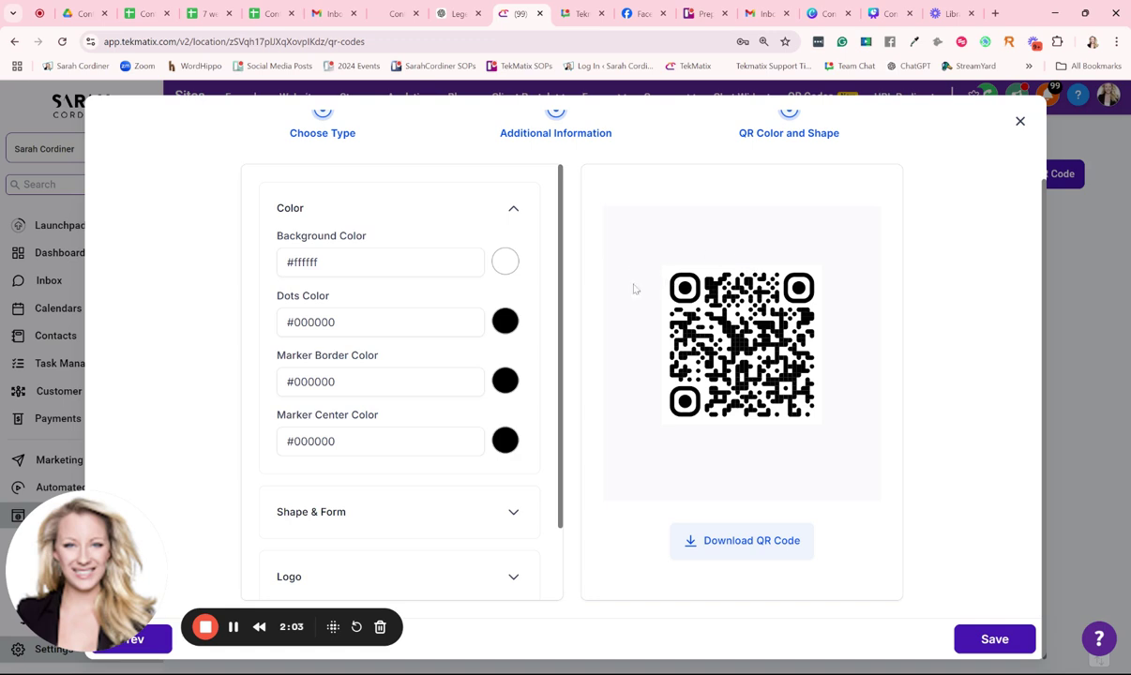
scroll(506, 408, "down", 1)
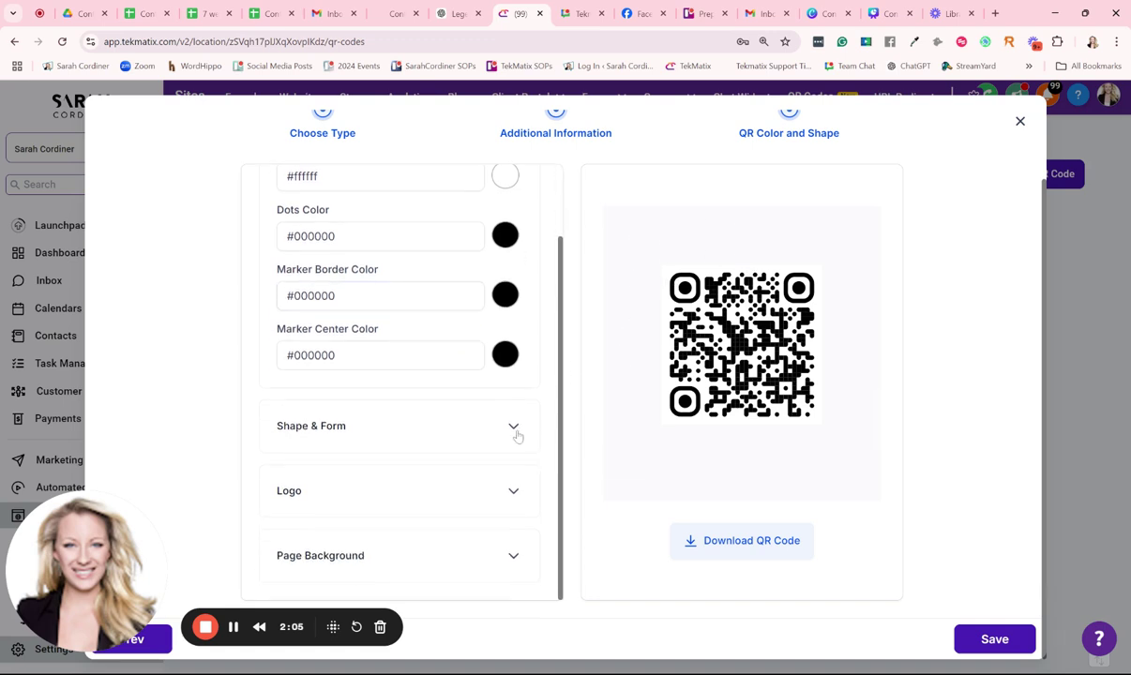
left_click(516, 429)
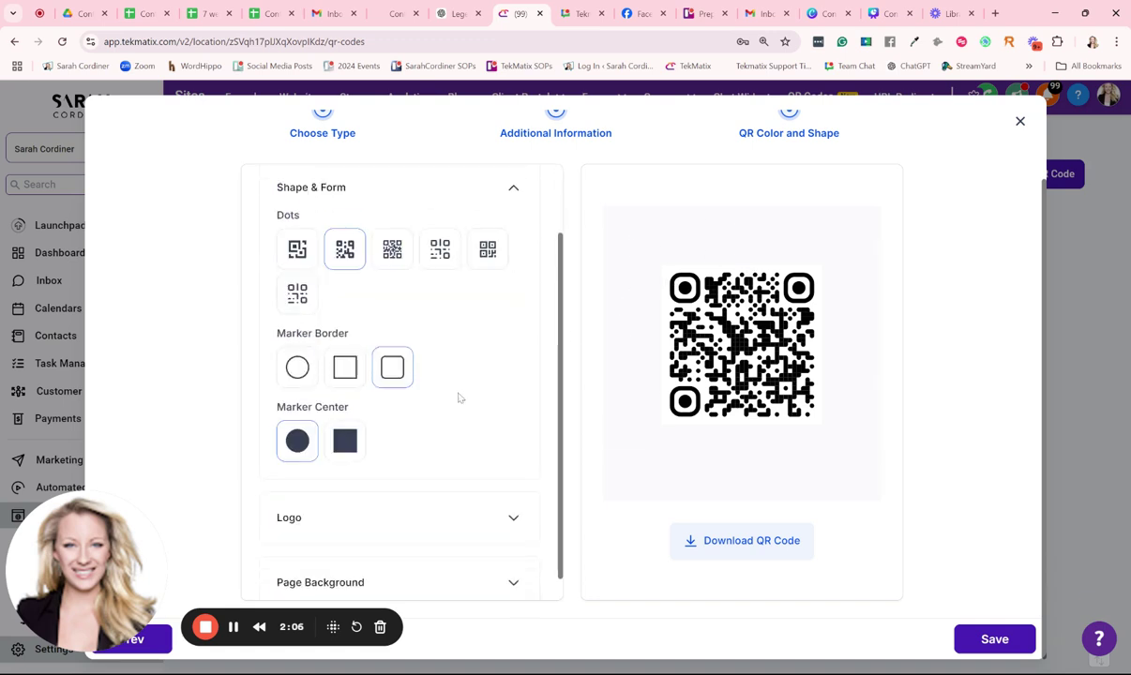
left_click(487, 249)
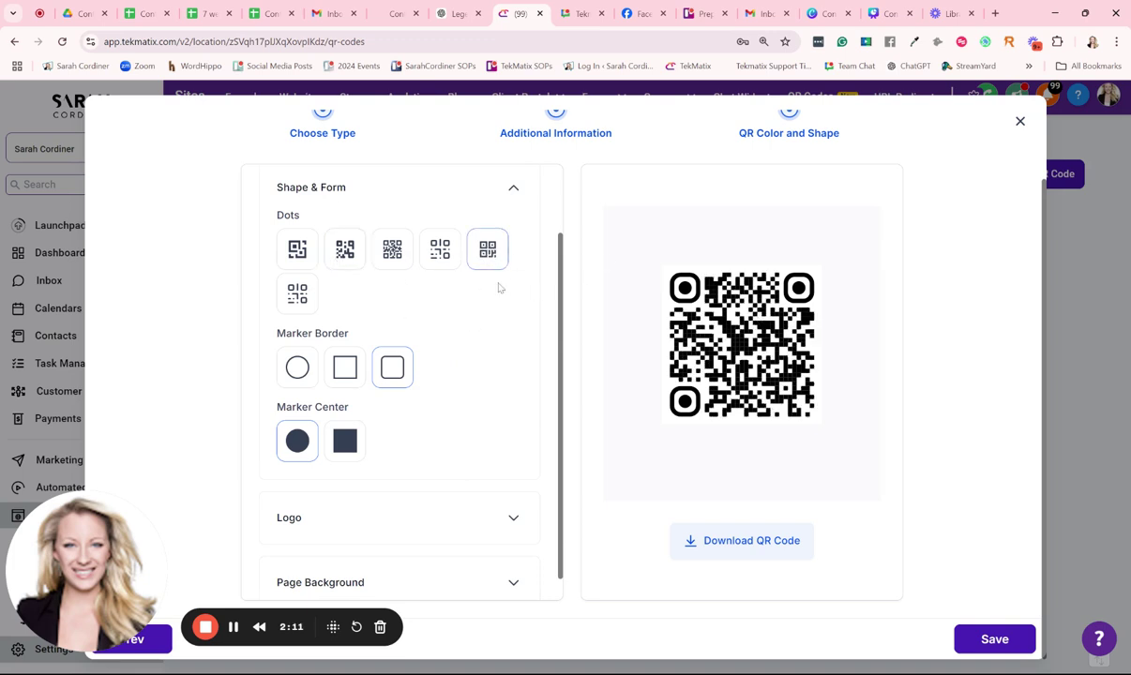
Step: Upload the brand logo so it sits in the QR code's centre
scroll(365, 396, "down", 1)
left_click(399, 491)
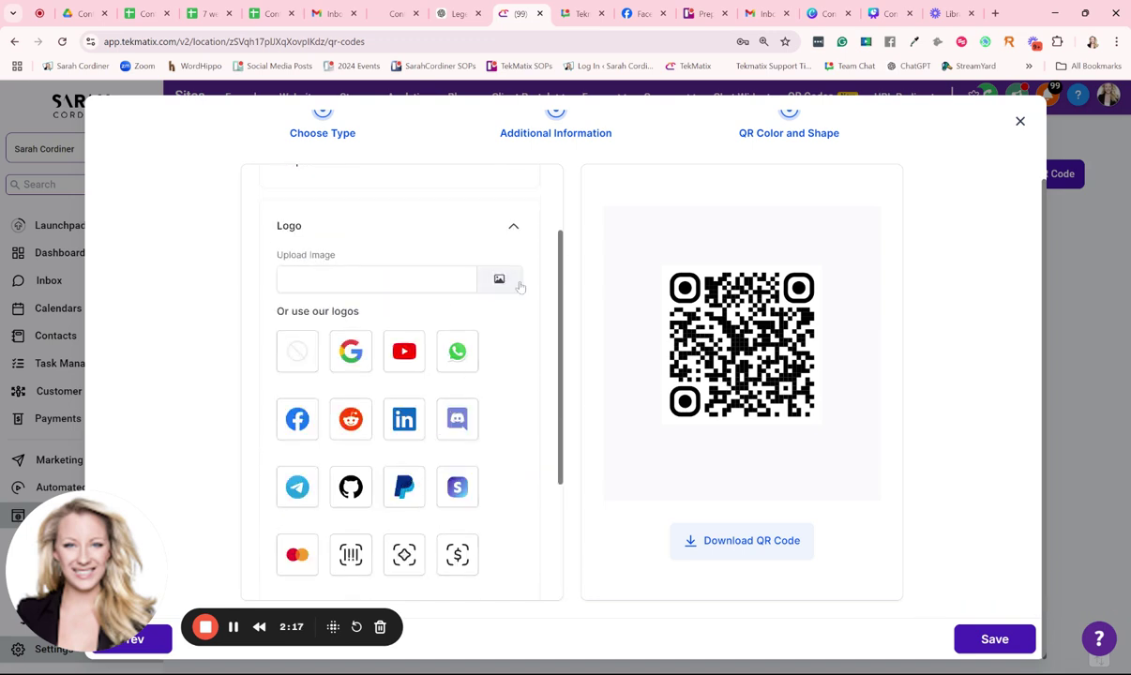
scroll(486, 333, "down", 3)
scroll(491, 333, "up", 3)
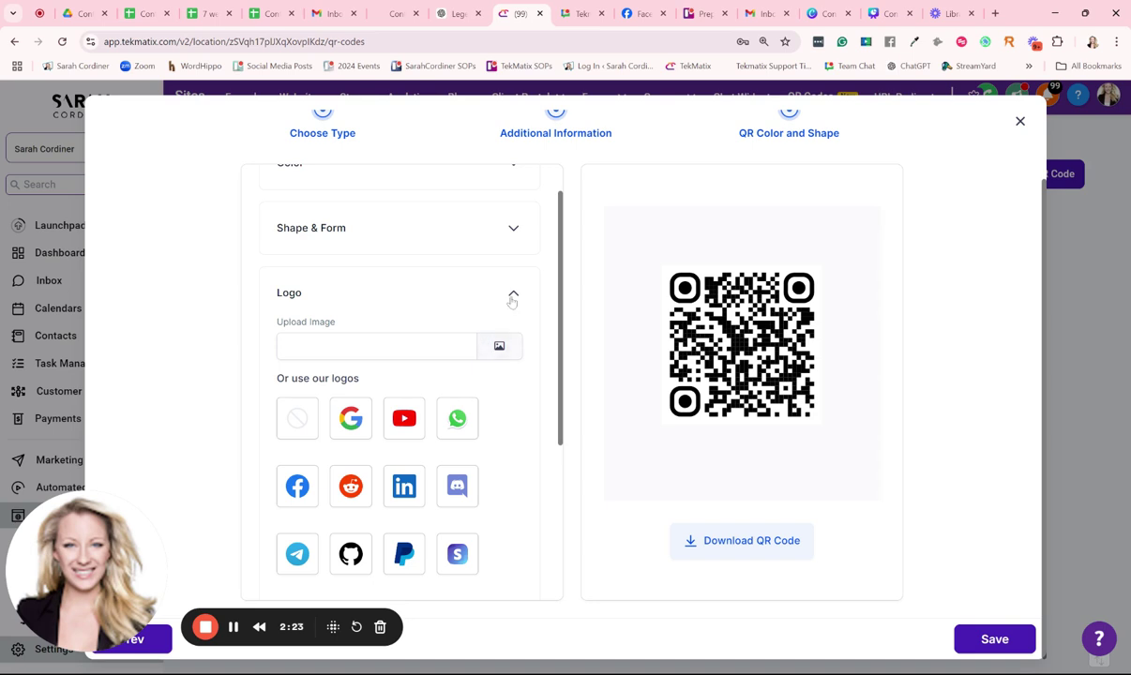
left_click(512, 296)
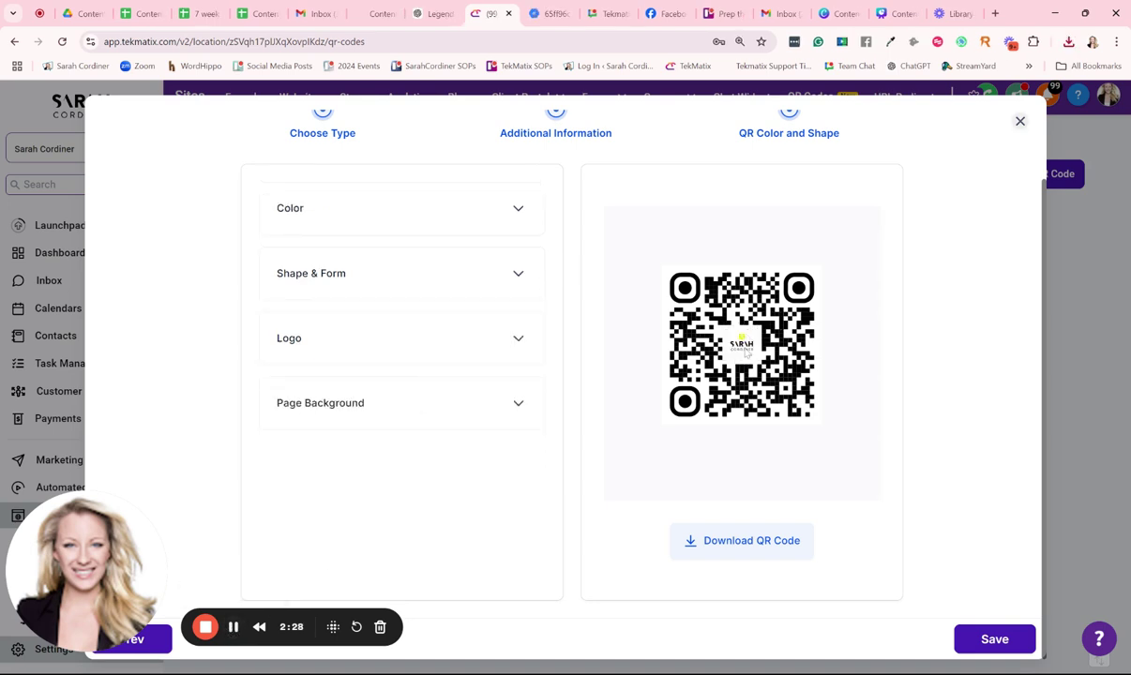
Step: Save the logo QR code, download it from its card menu, and go to the Canva slides
left_click(474, 386)
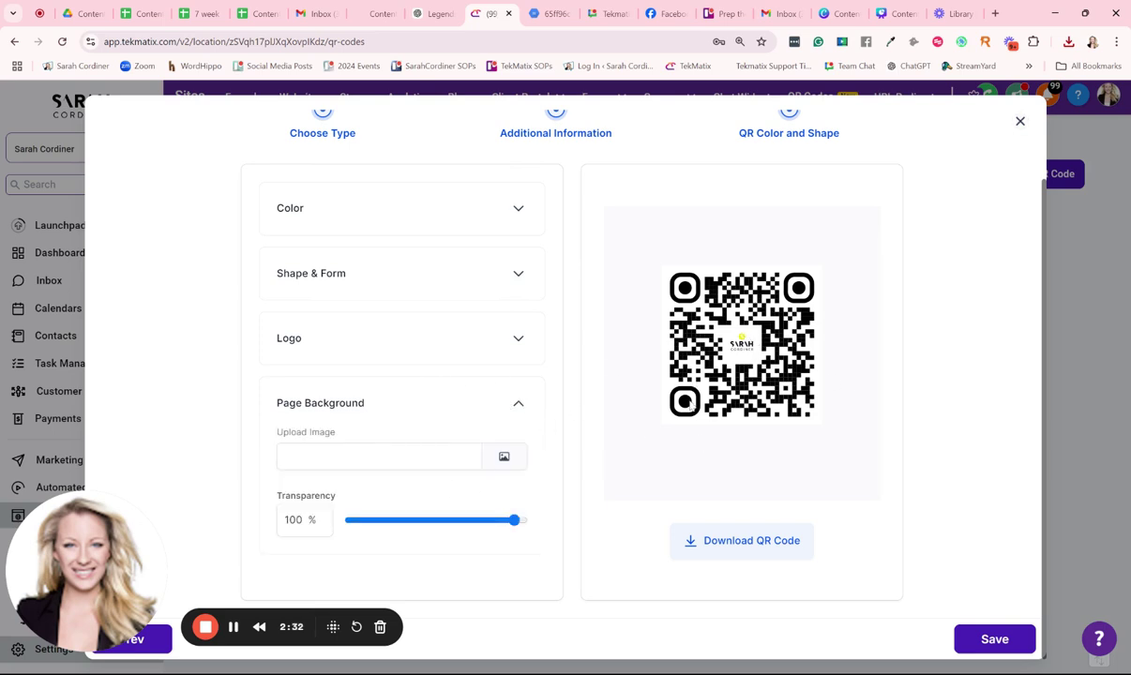
left_click(984, 641)
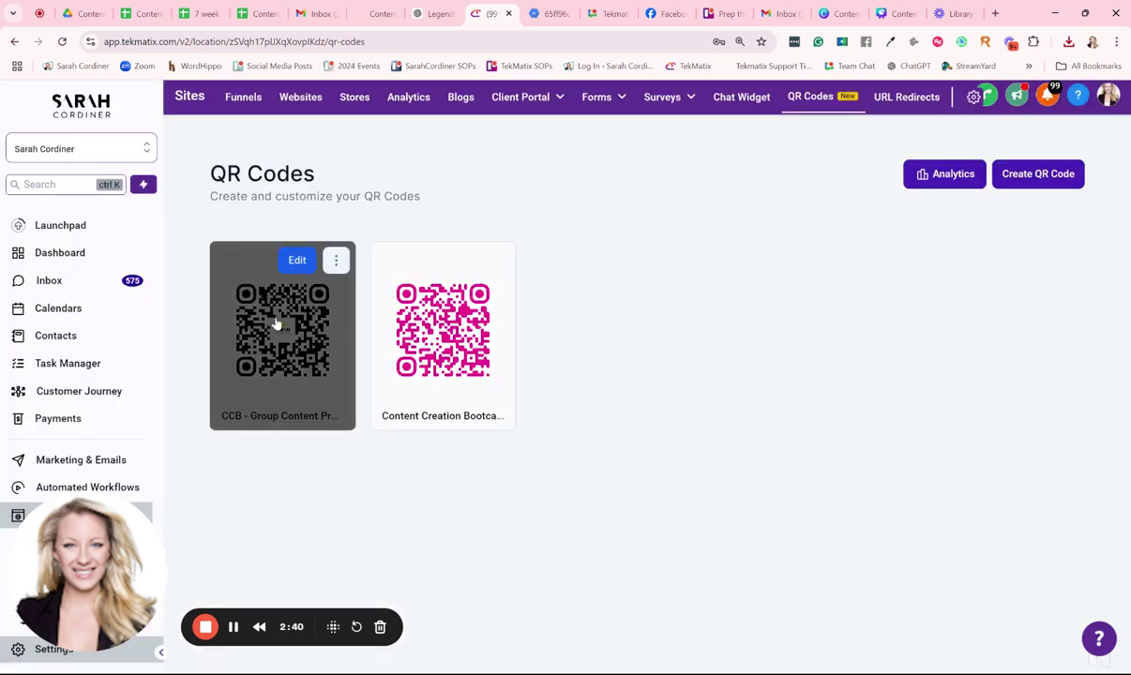
left_click(333, 259)
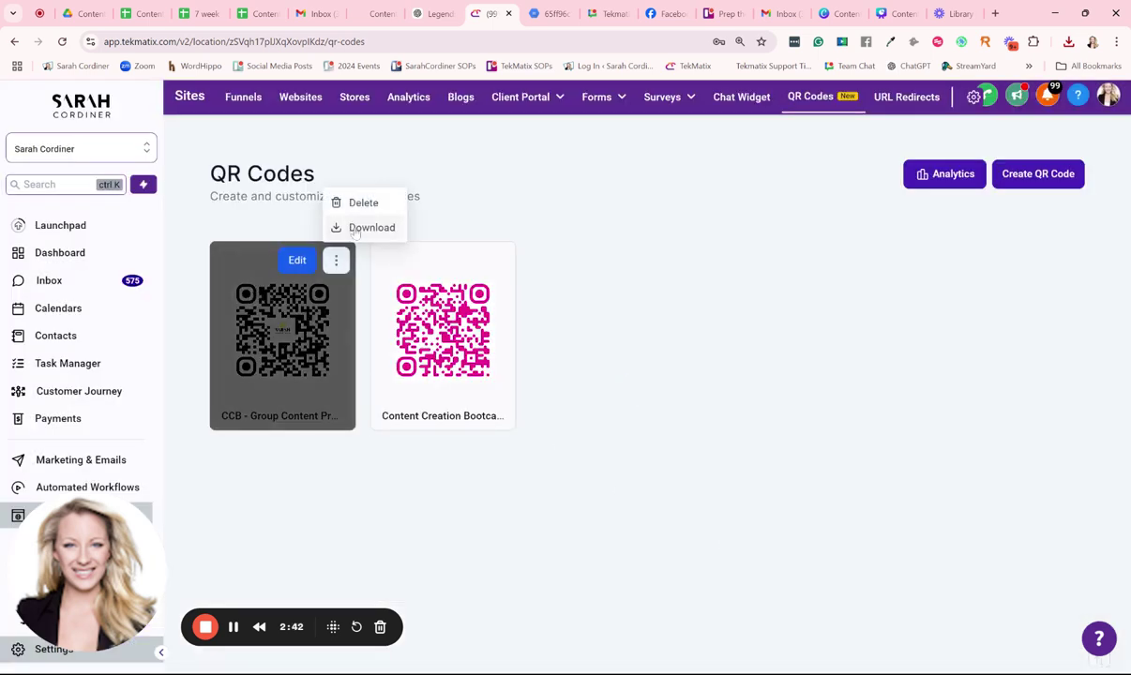
left_click(352, 227)
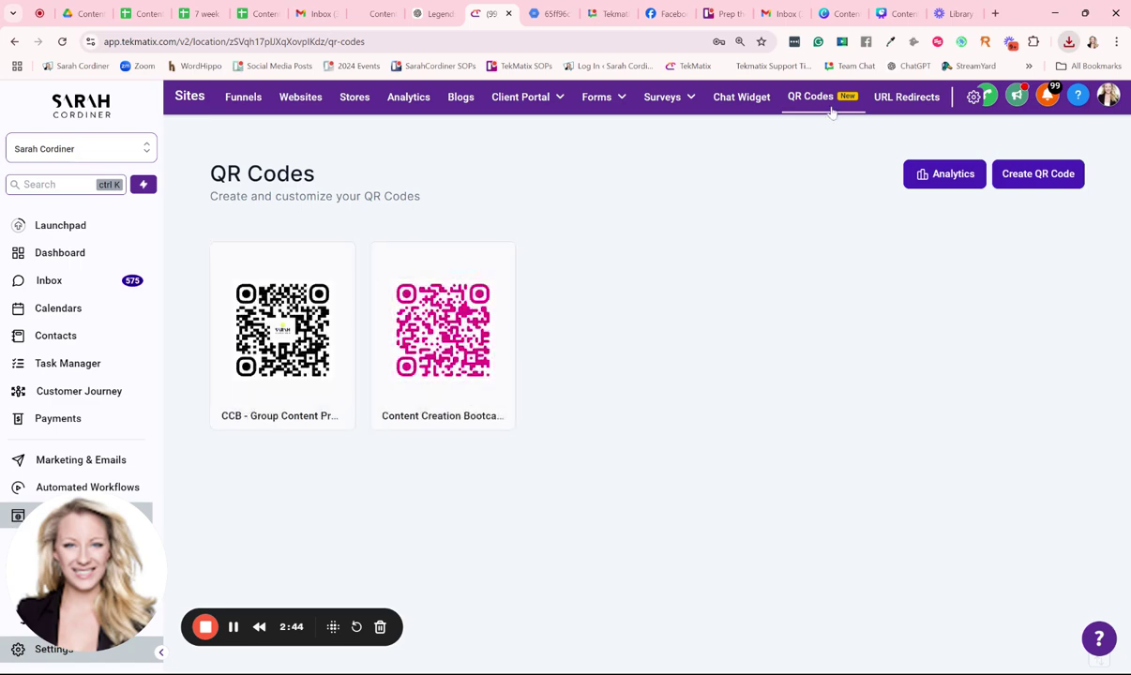
left_click(895, 13)
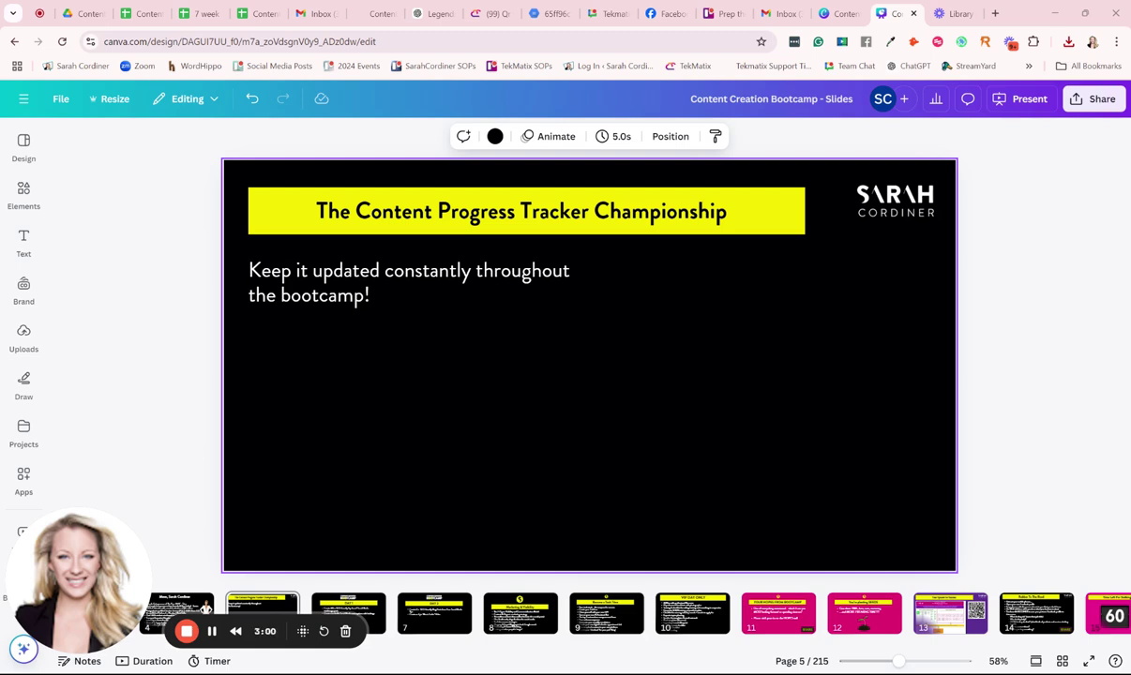
Step: Paste the QR code onto slide 5, move it right, and crop its white margins to a square
key("ctrl+v")
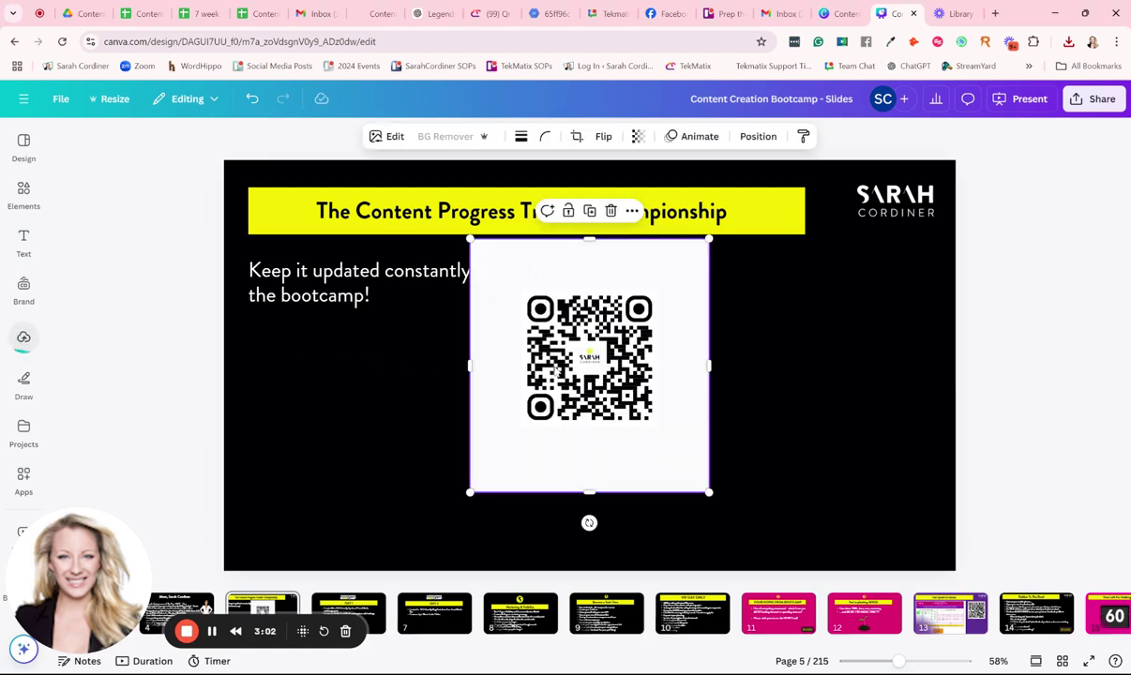
left_click_drag(663, 384, 851, 427)
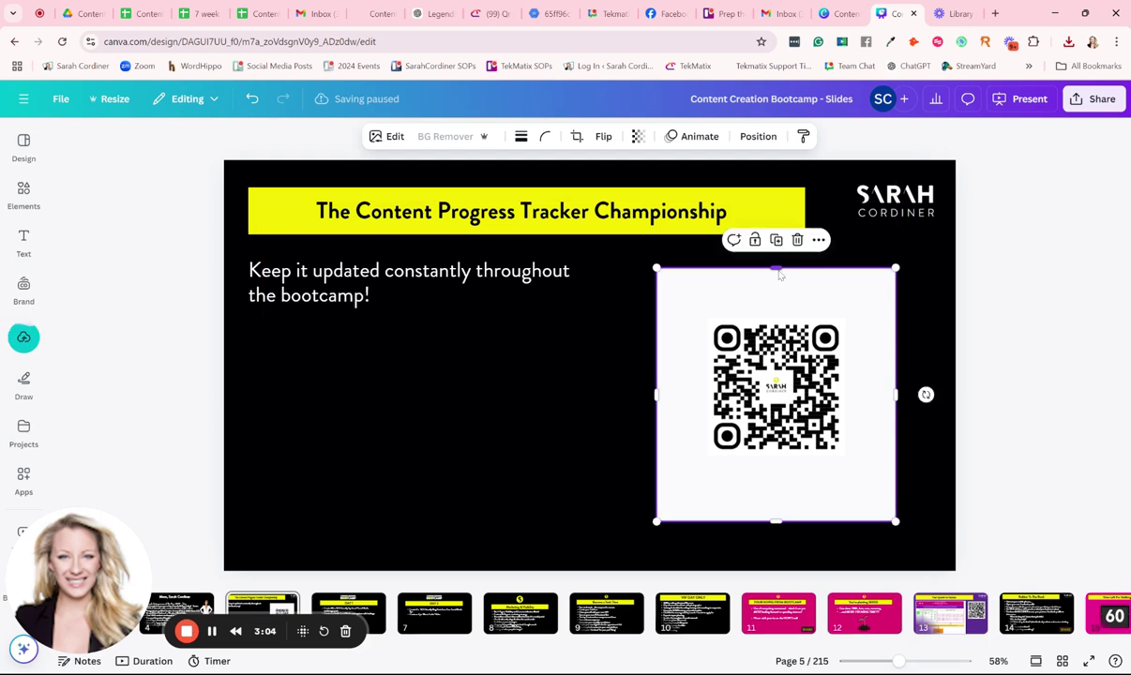
left_click_drag(775, 266, 774, 315)
left_click_drag(657, 415, 704, 414)
left_click_drag(893, 414, 849, 418)
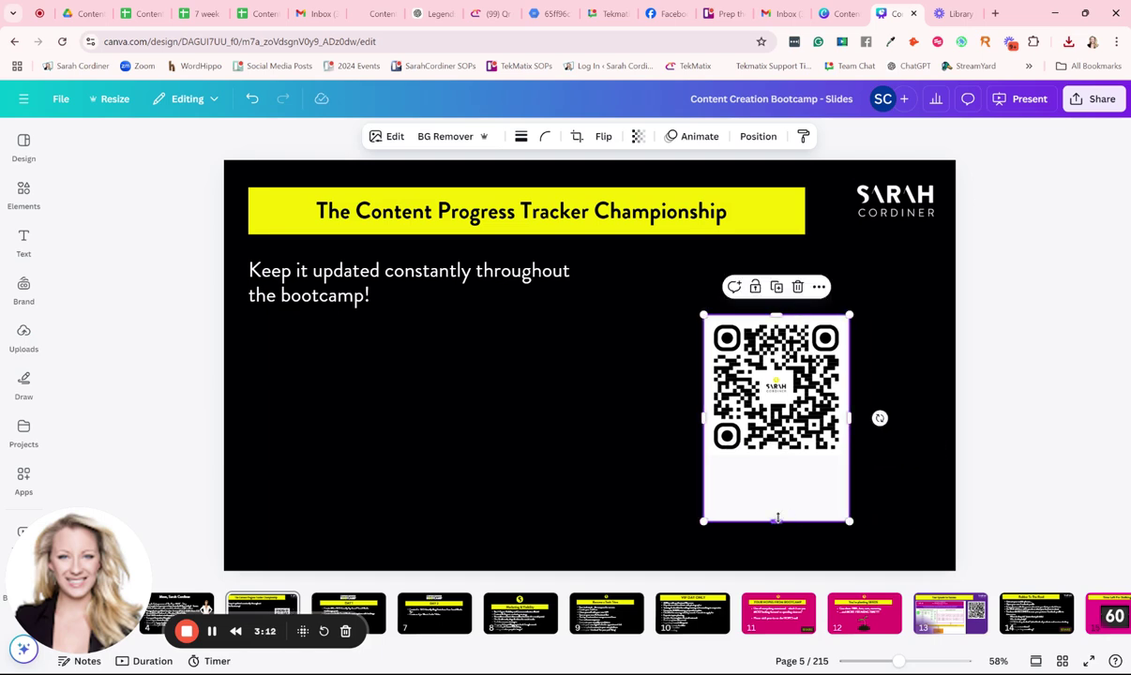
left_click_drag(776, 521, 778, 458)
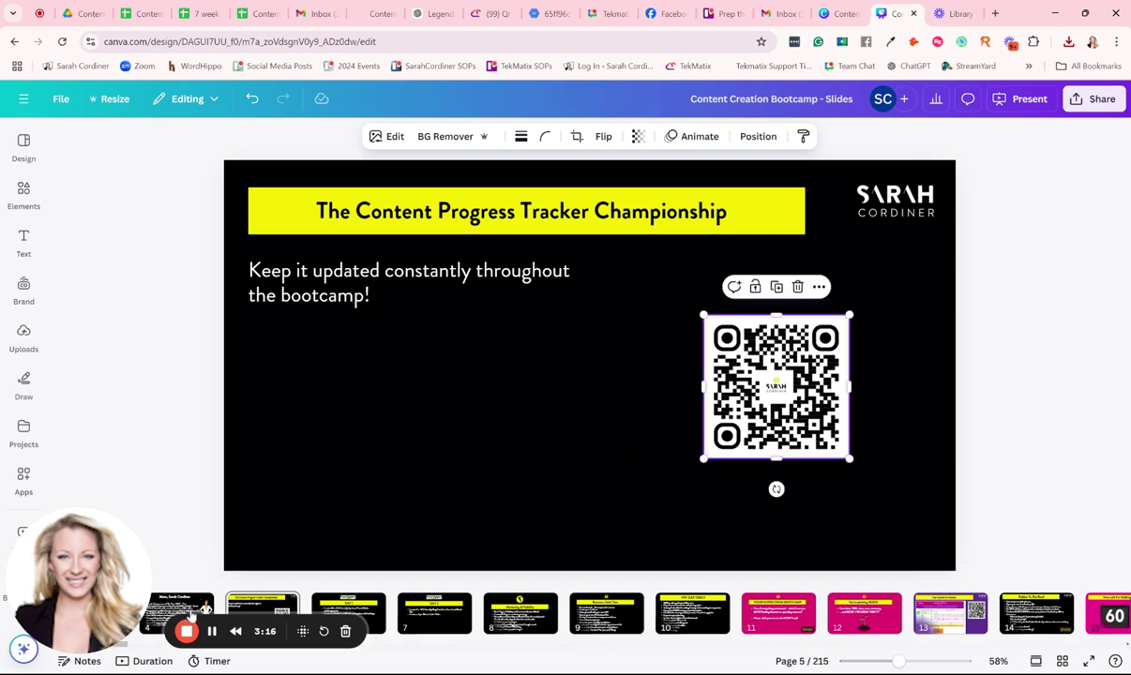